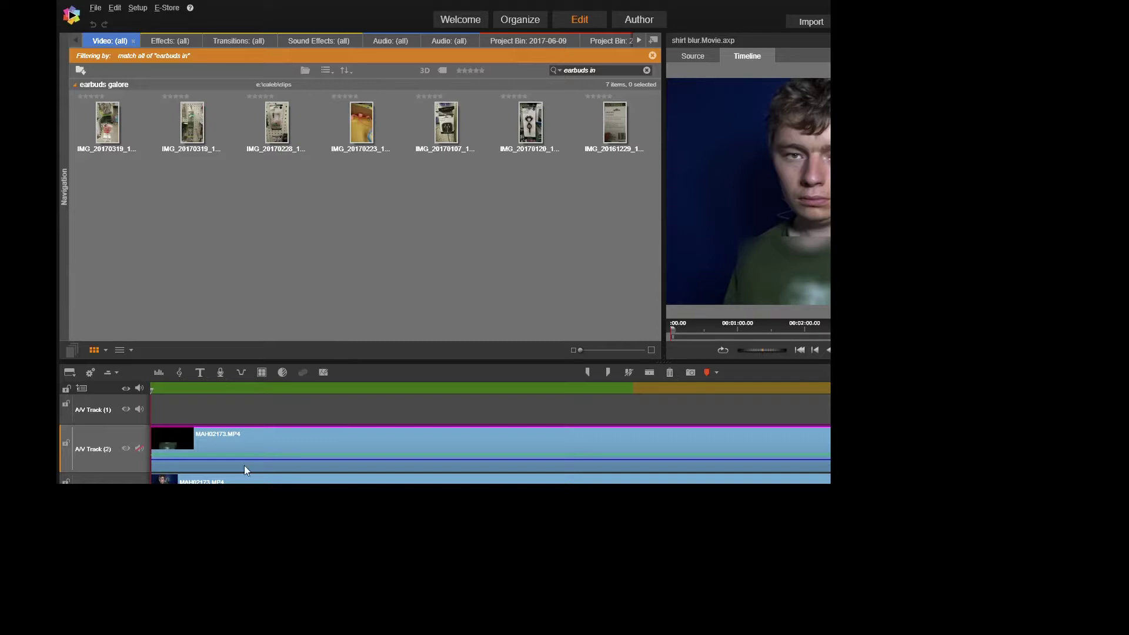
Step: Launch CPU-Z and dismiss its update notice
{"action": "key", "text": "super"}
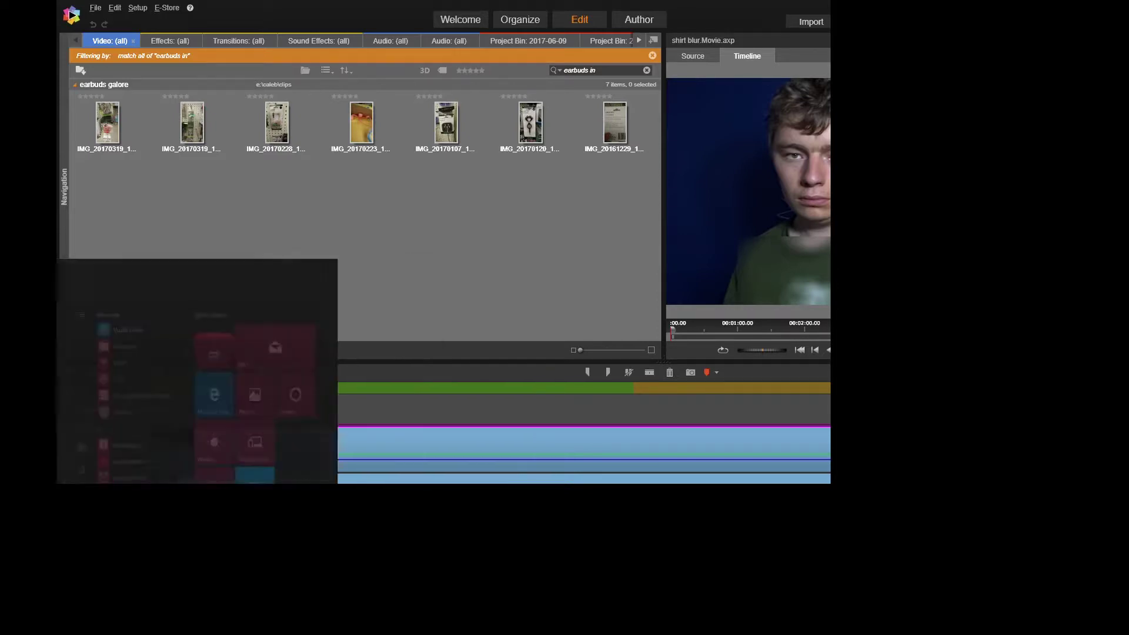
{"action": "type", "text": "obs"}
{"action": "left_click", "coordinate": [150, 329]}
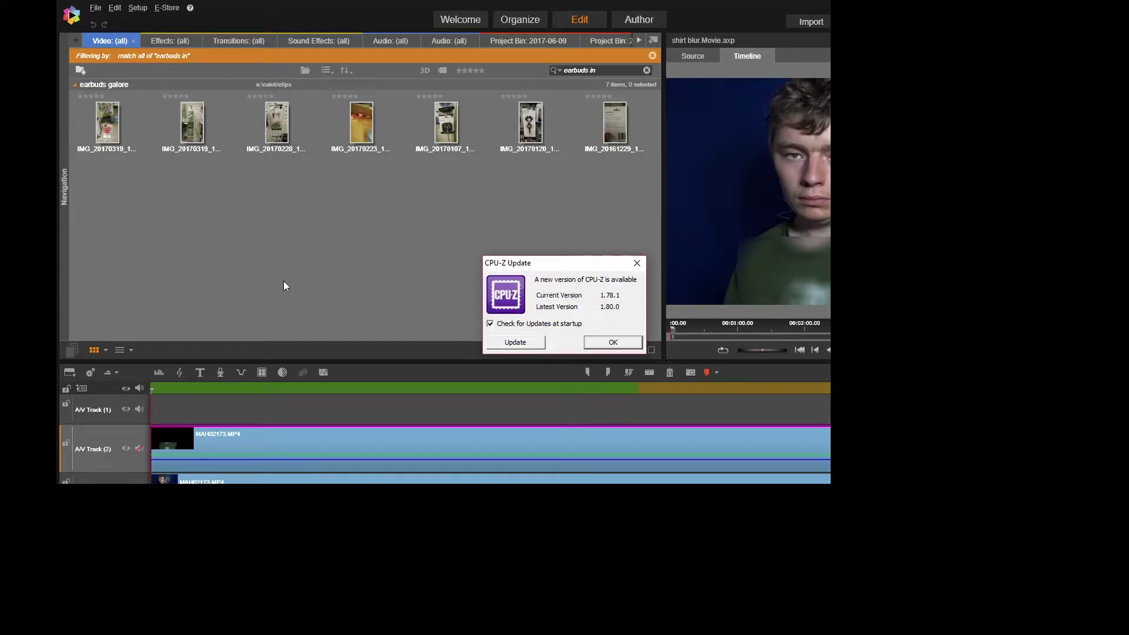
{"action": "left_click", "coordinate": [612, 342]}
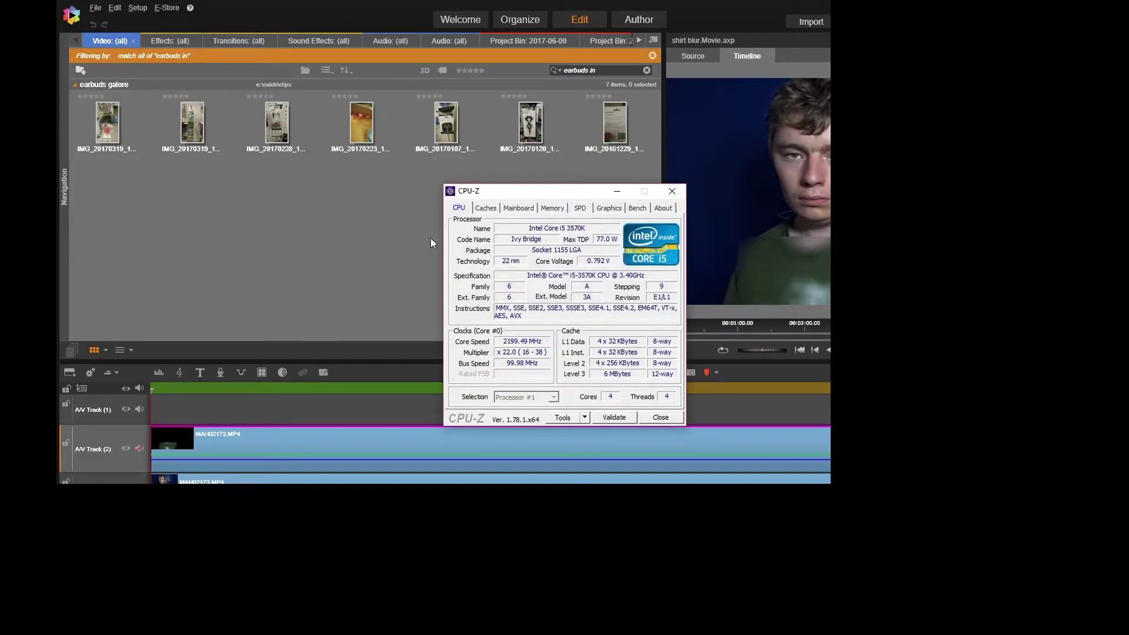
Step: Review the cache, mainboard, memory, SPD and graphics details in CPU-Z, and close it
{"action": "left_click", "coordinate": [486, 208]}
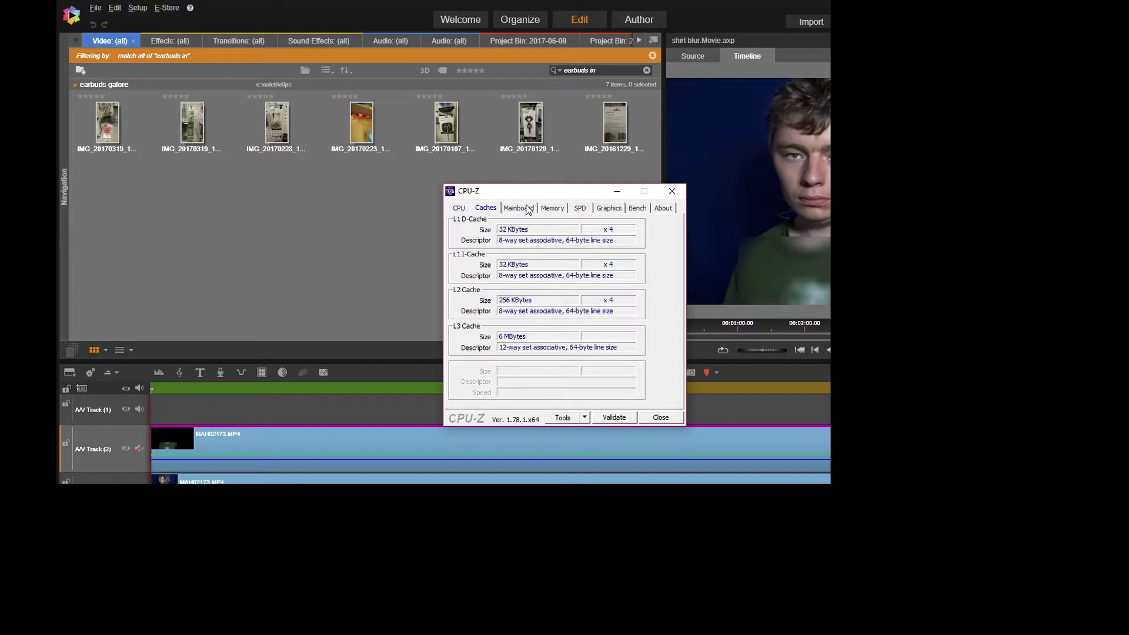
{"action": "left_click", "coordinate": [526, 210]}
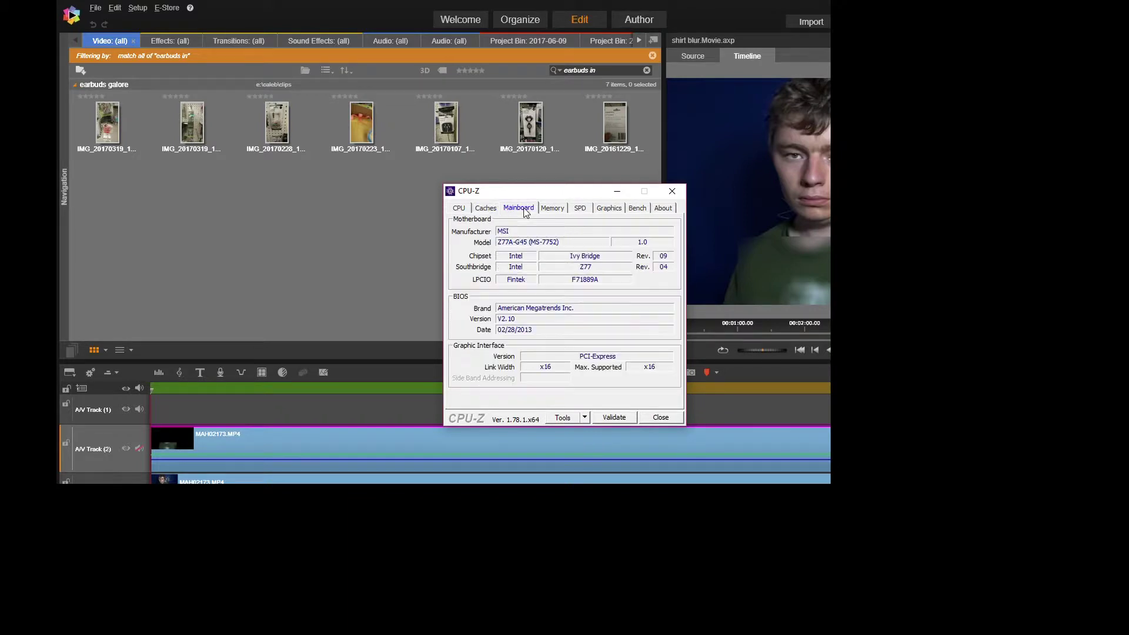
{"action": "left_click", "coordinate": [560, 211]}
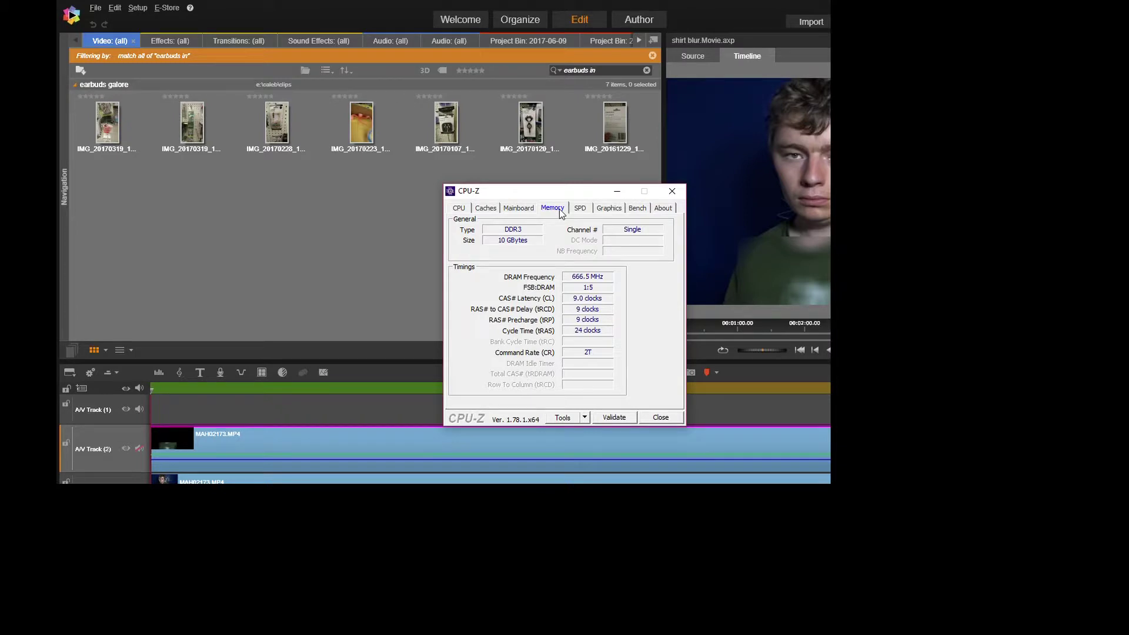
{"action": "left_click", "coordinate": [580, 211]}
{"action": "left_click", "coordinate": [610, 209]}
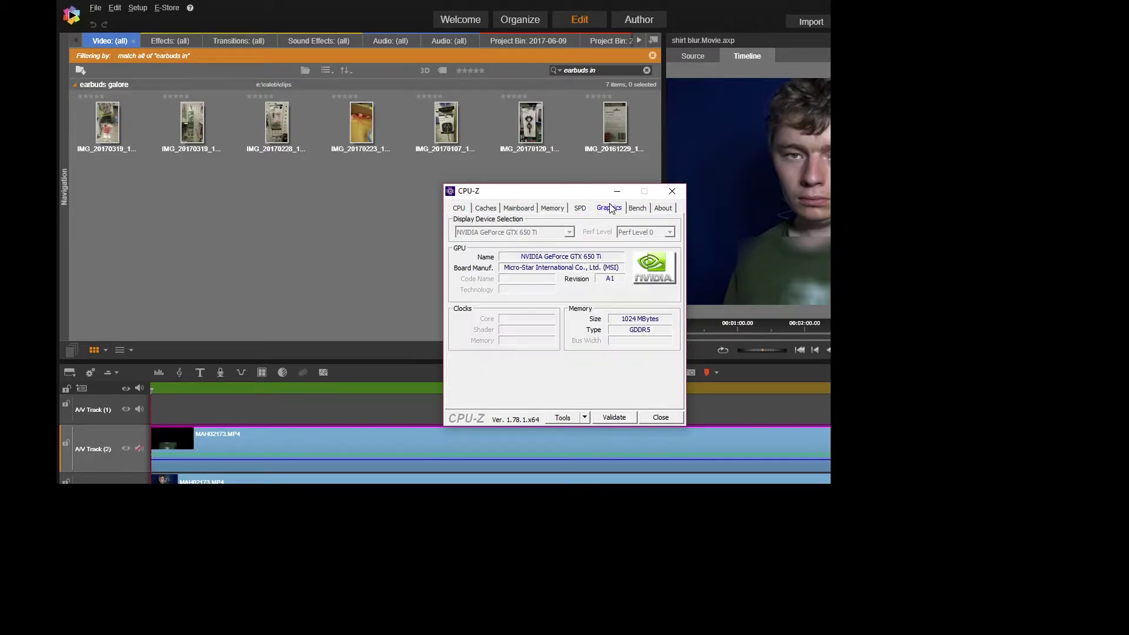
{"action": "left_click", "coordinate": [672, 192]}
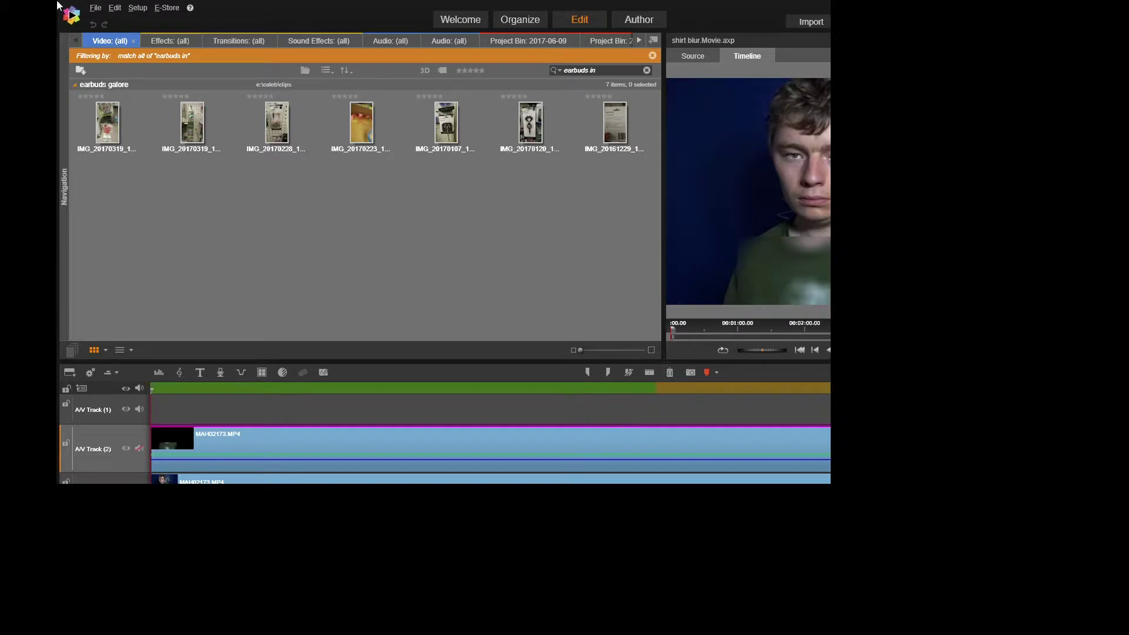
Step: Open the recent project Clock Hunting E1 p2.Movie.axp in Pinnacle Studio
{"action": "left_click", "coordinate": [94, 8]}
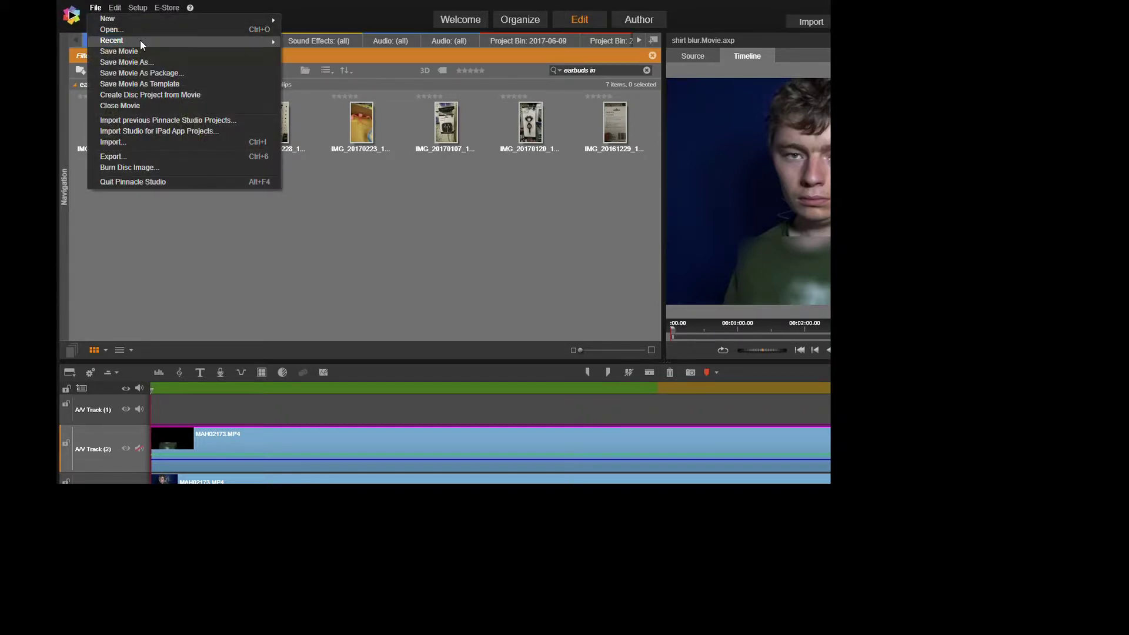
{"action": "mouse_move", "coordinate": [141, 40]}
{"action": "left_click", "coordinate": [417, 52]}
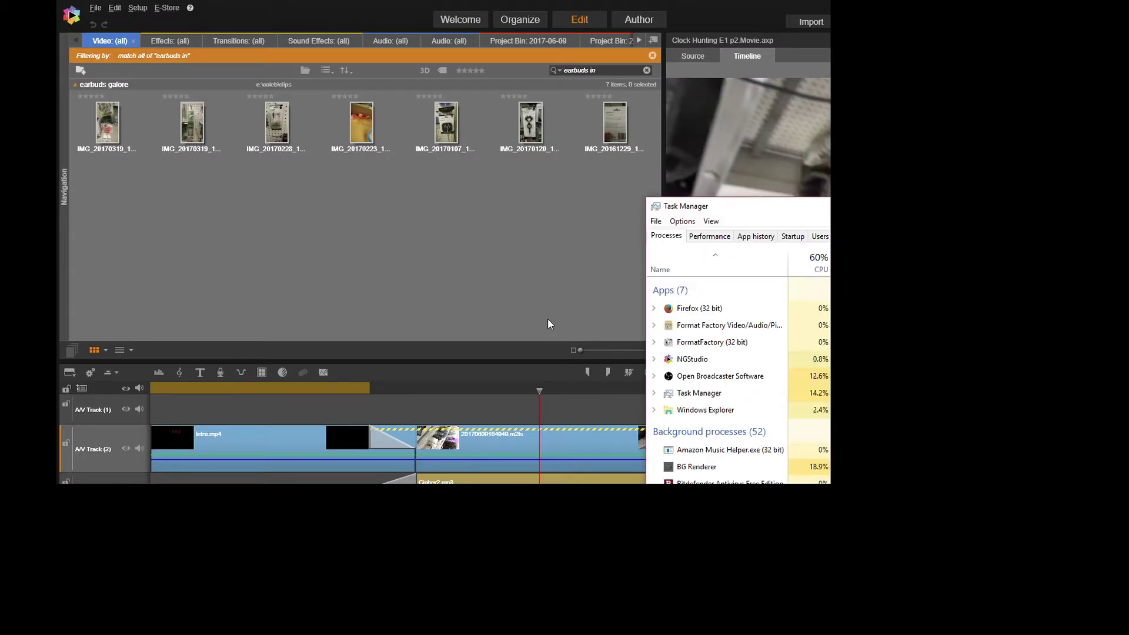
Step: Open the exporter for the Clock Hunting E1 p2 movie and set the file type to MPEG-4 with the HD 1080p preset
{"action": "left_click_drag", "start_coordinate": [788, 212], "coordinate": [976, 177]}
{"action": "left_click", "coordinate": [859, 22]}
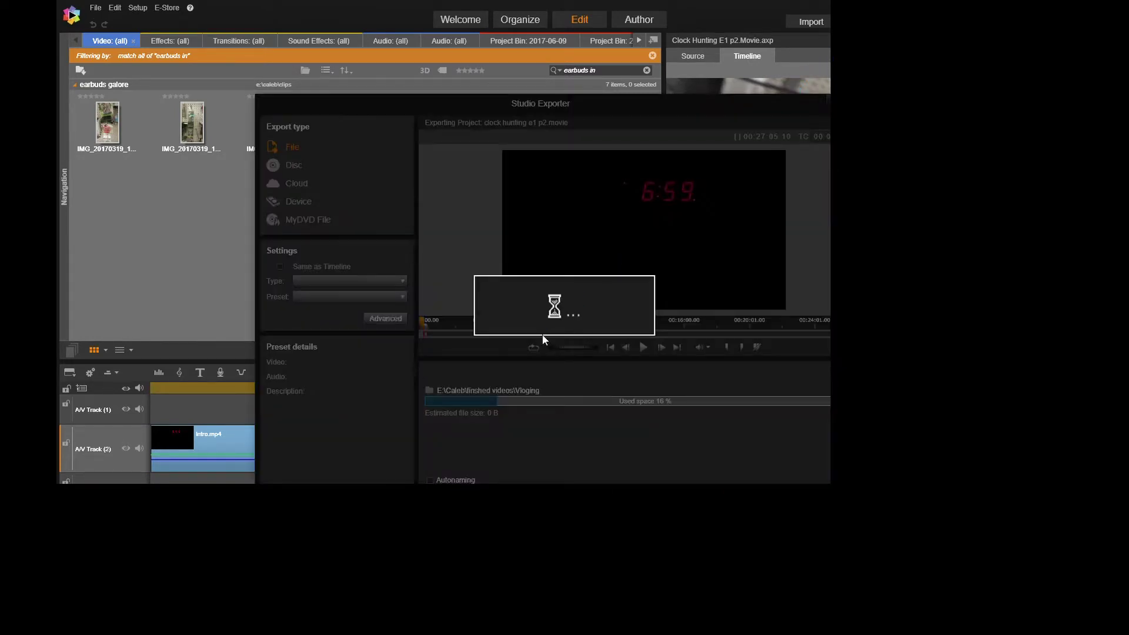
{"action": "left_click", "coordinate": [394, 281]}
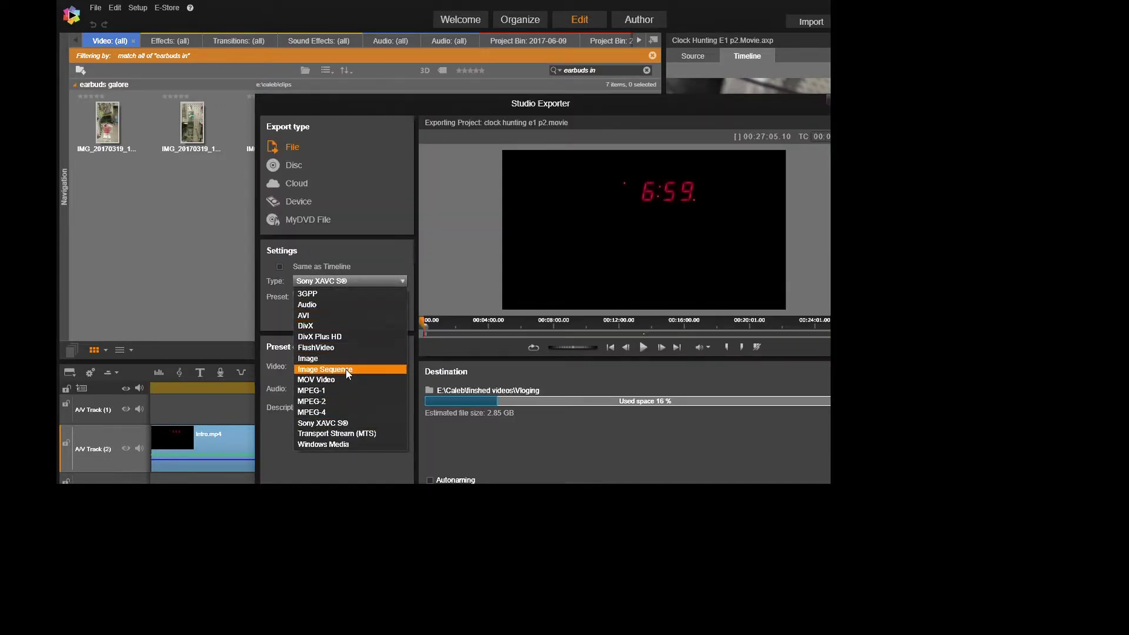
{"action": "key", "text": "Escape"}
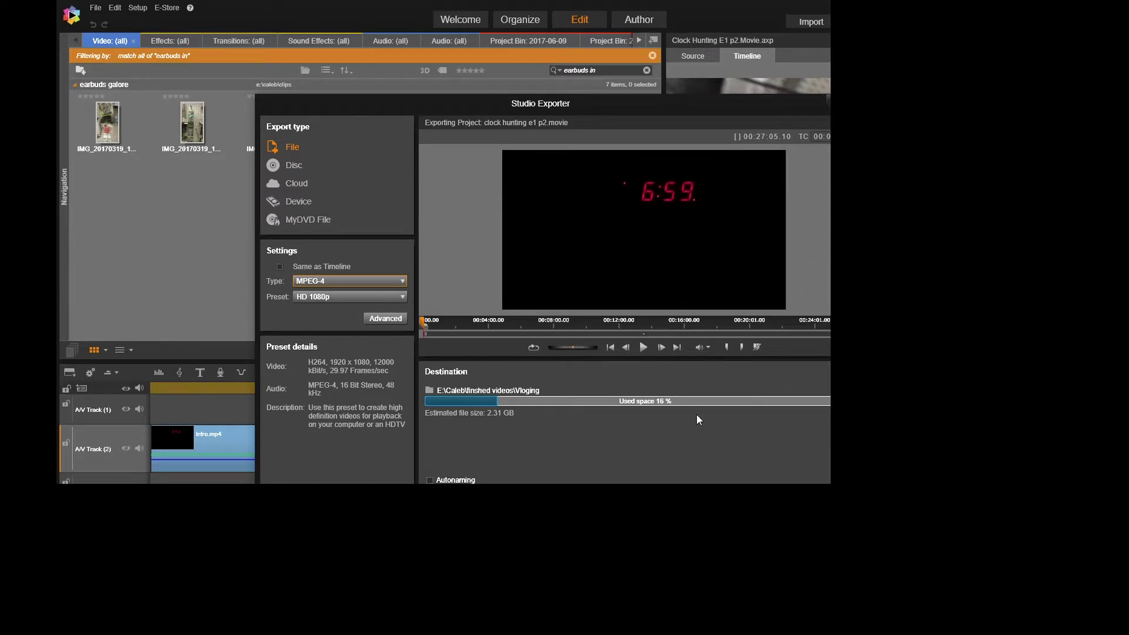
Step: Start exporting the Clock Hunting E1 p2 movie to the Vloging folder with the file name ct
{"action": "left_click", "coordinate": [554, 398]}
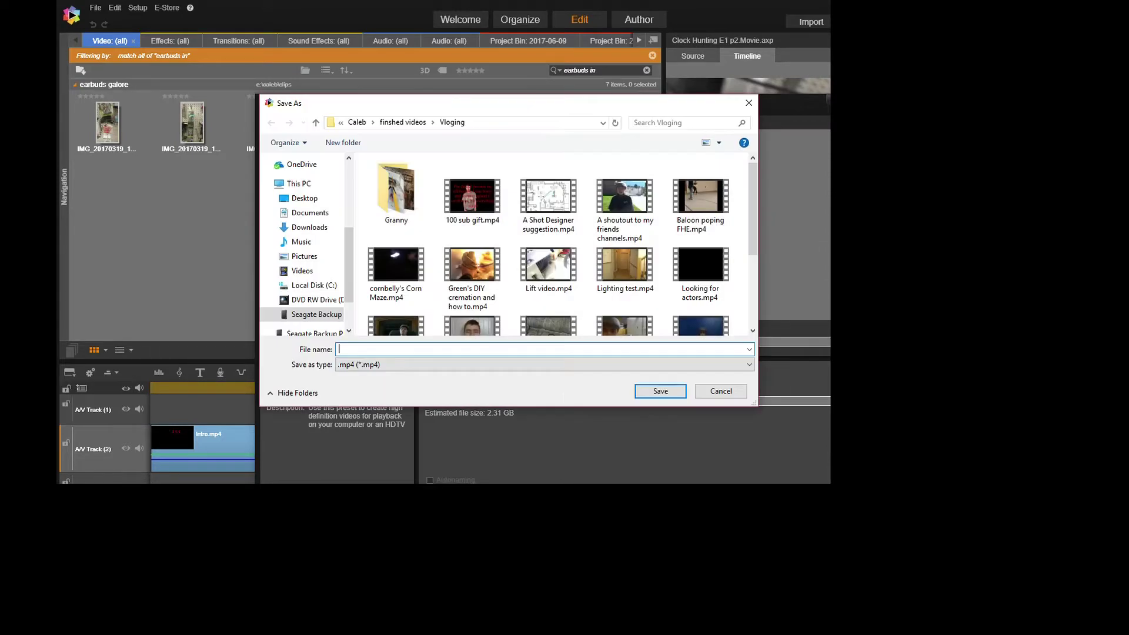
{"action": "type", "text": "ct"}
{"action": "left_click", "coordinate": [660, 391]}
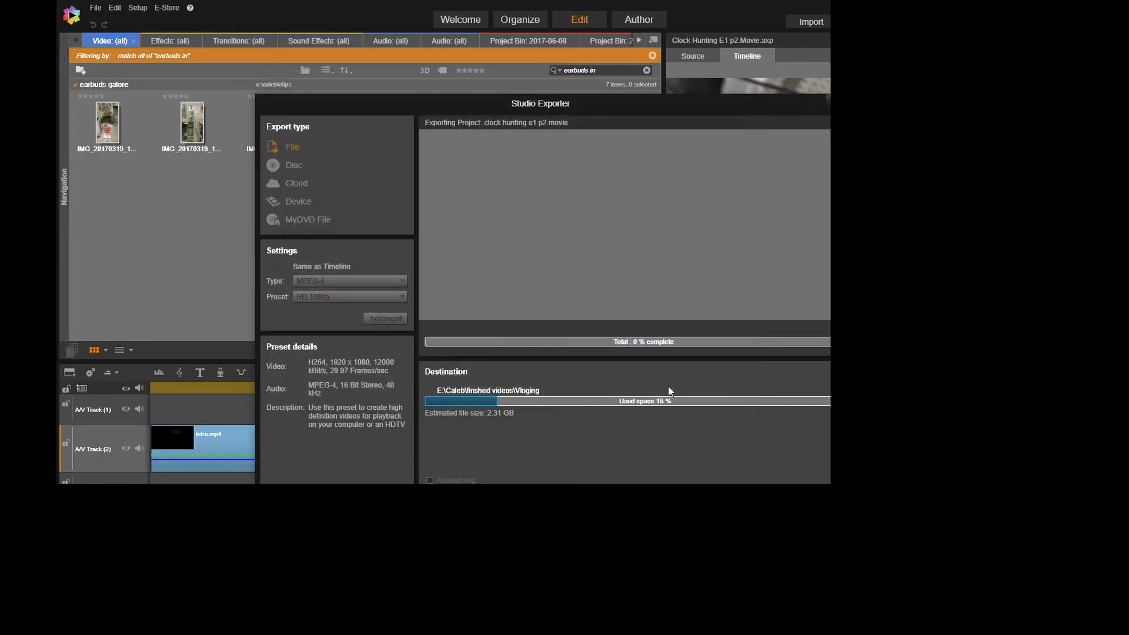
Step: Open Task Manager to check the running processes during the export
{"action": "key", "text": "ctrl+shift+Escape"}
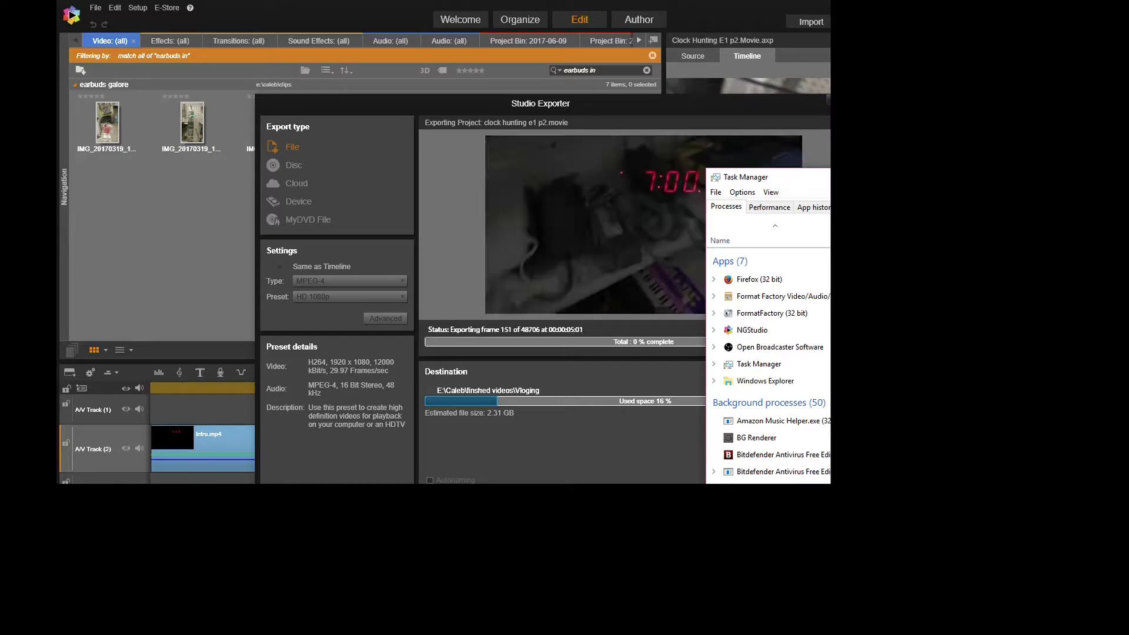
{"action": "key", "text": "alt+Tab"}
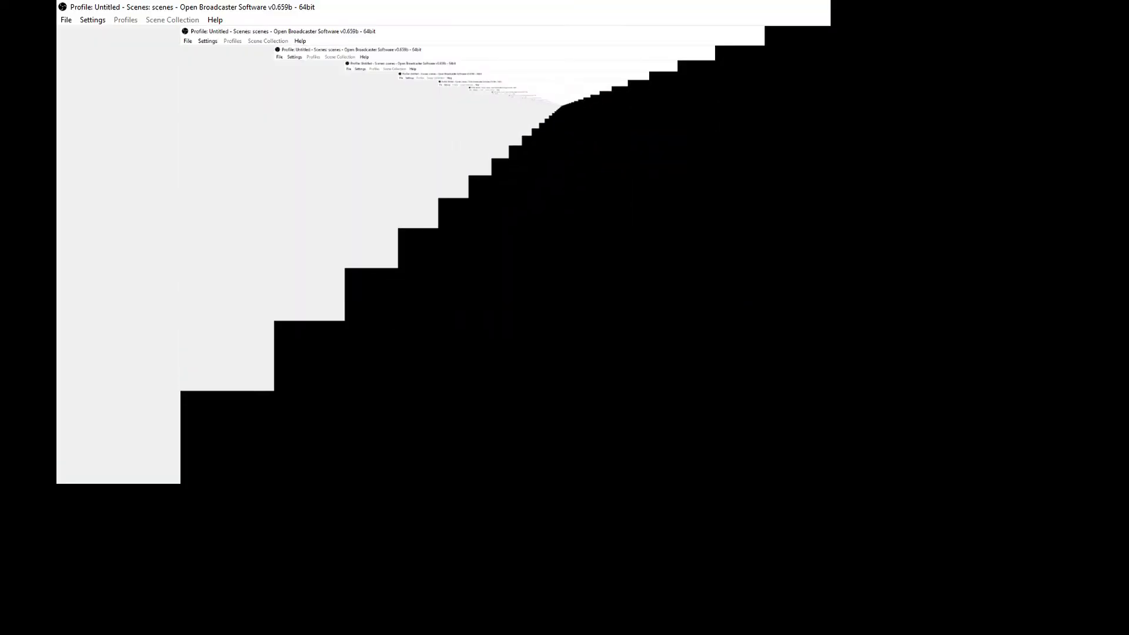
{"action": "key", "text": "alt+Tab"}
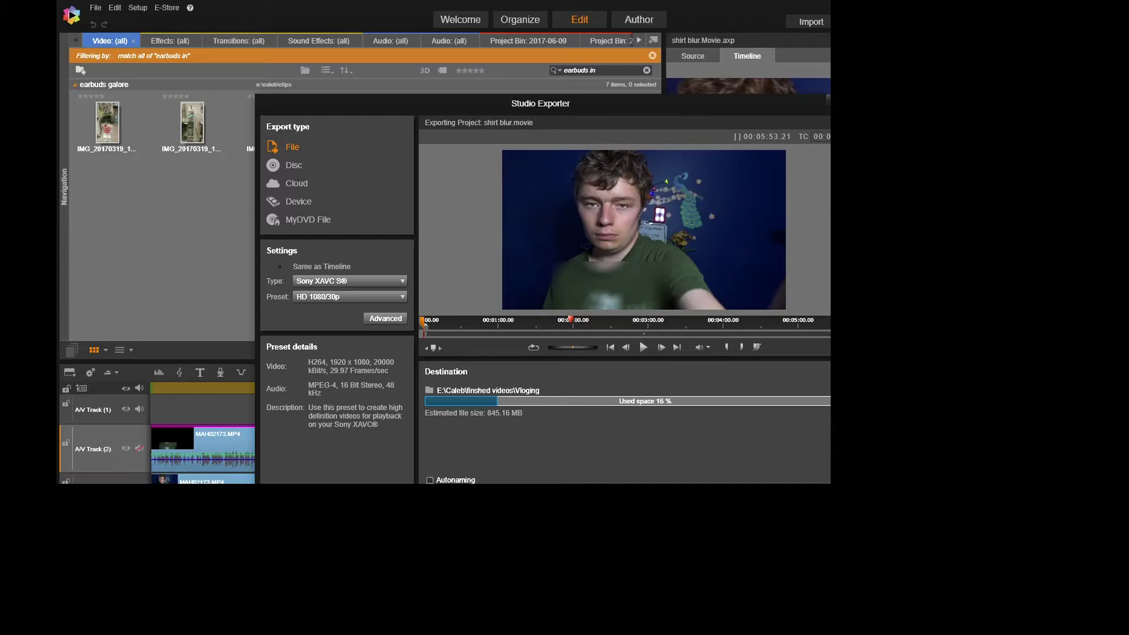
{"action": "left_click", "coordinate": [447, 497]}
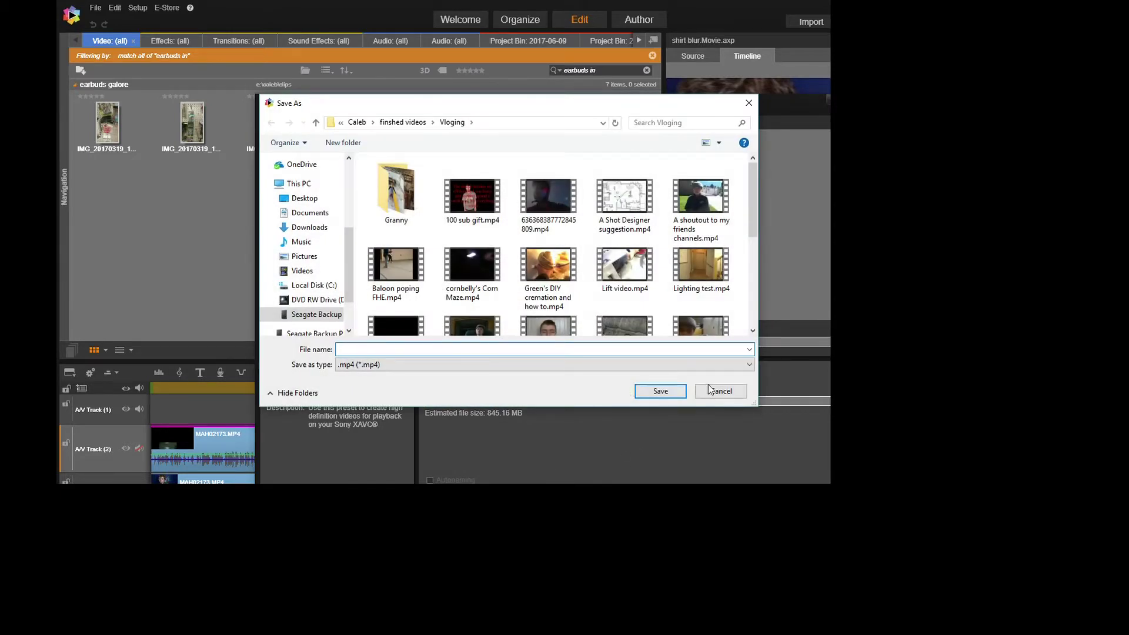
{"action": "left_click", "coordinate": [721, 391]}
{"action": "key", "text": "Escape"}
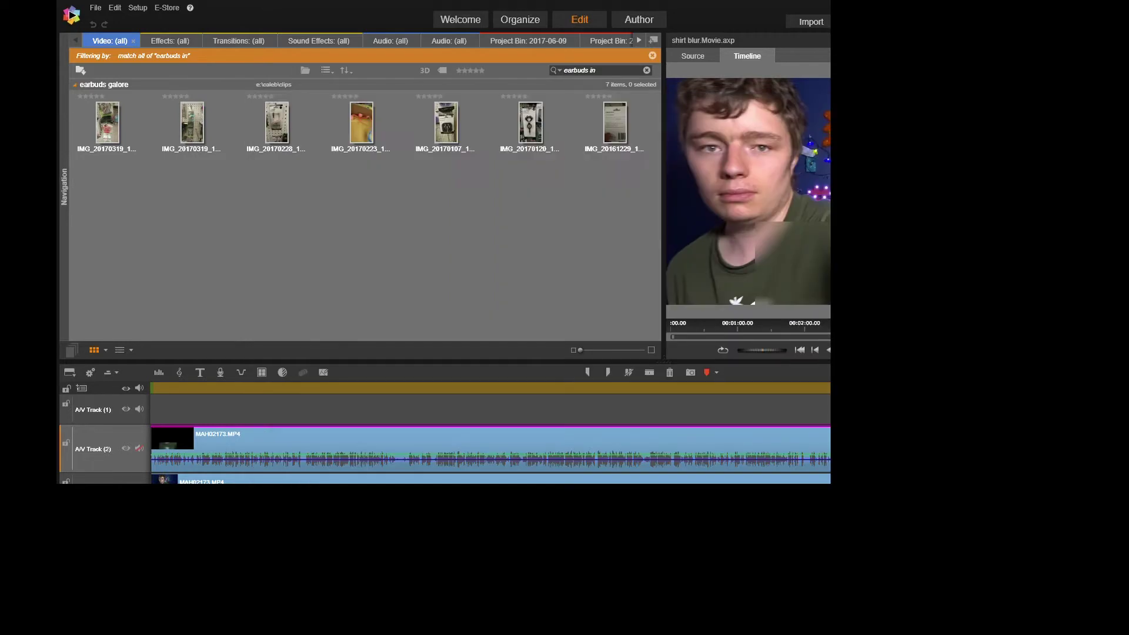
Step: Open the recent project Clock Hunting E1.Movie.axp
{"action": "left_click", "coordinate": [95, 8]}
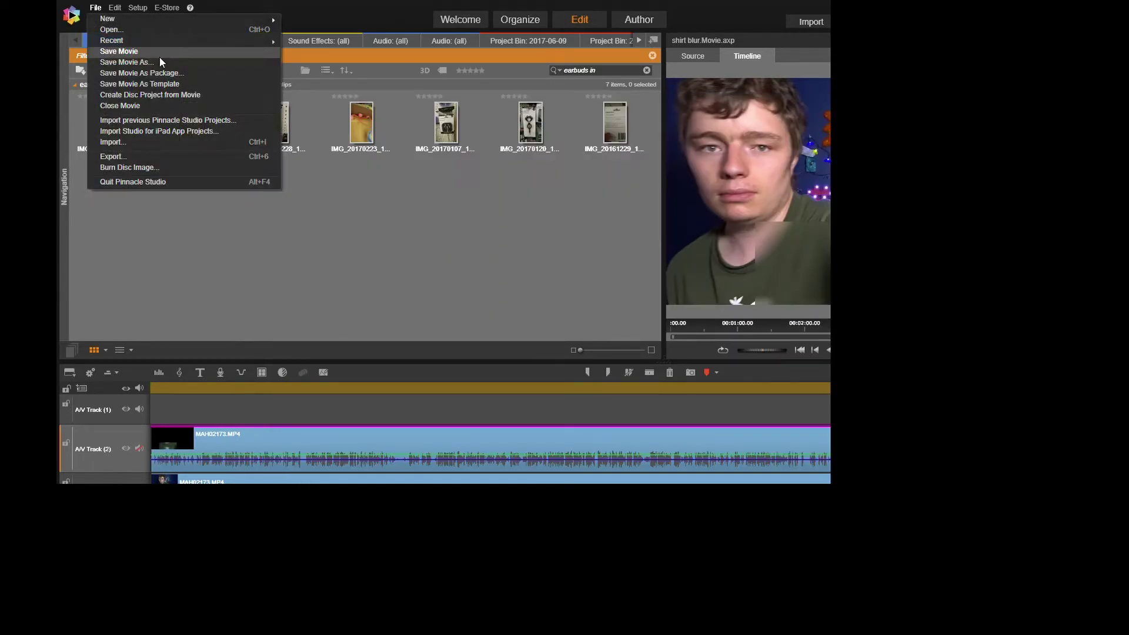
{"action": "mouse_move", "coordinate": [249, 20]}
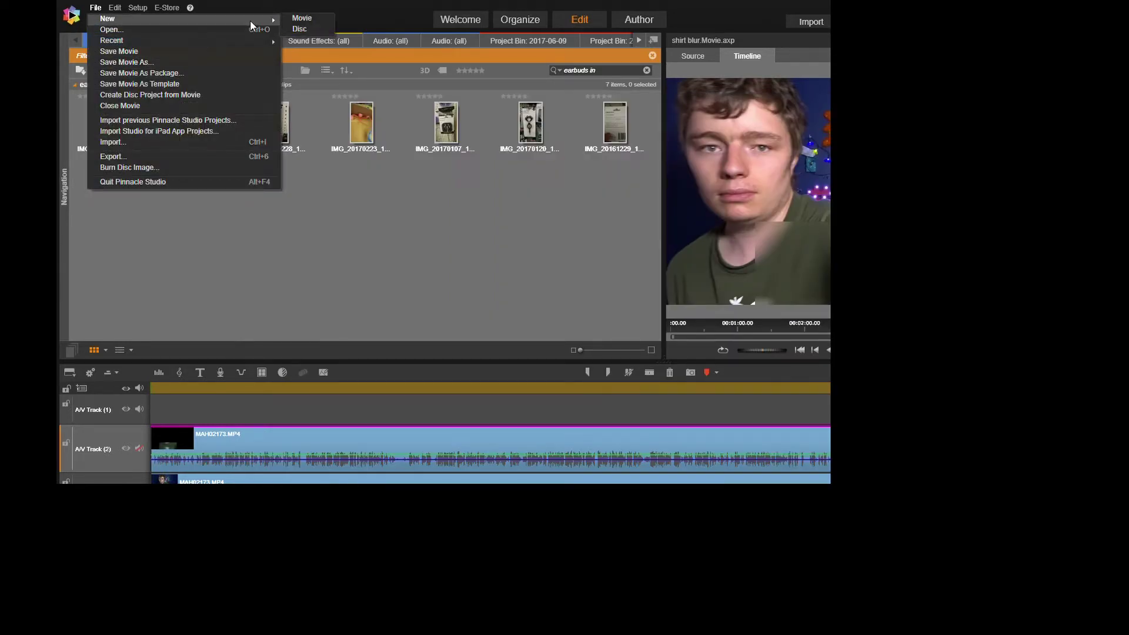
{"action": "mouse_move", "coordinate": [255, 41]}
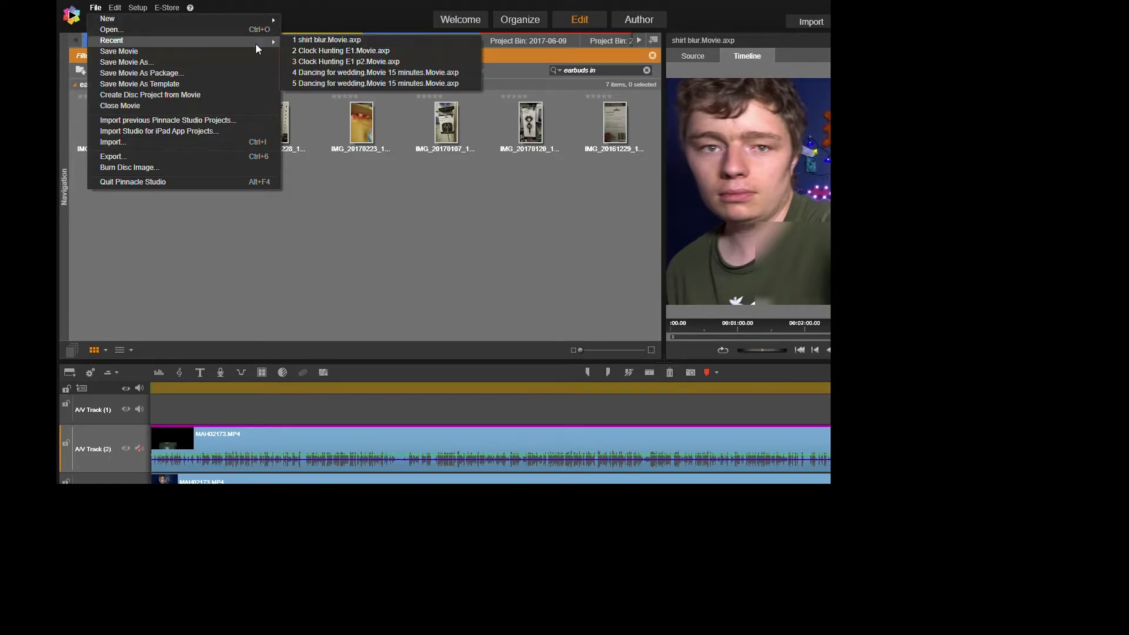
{"action": "left_click", "coordinate": [347, 51]}
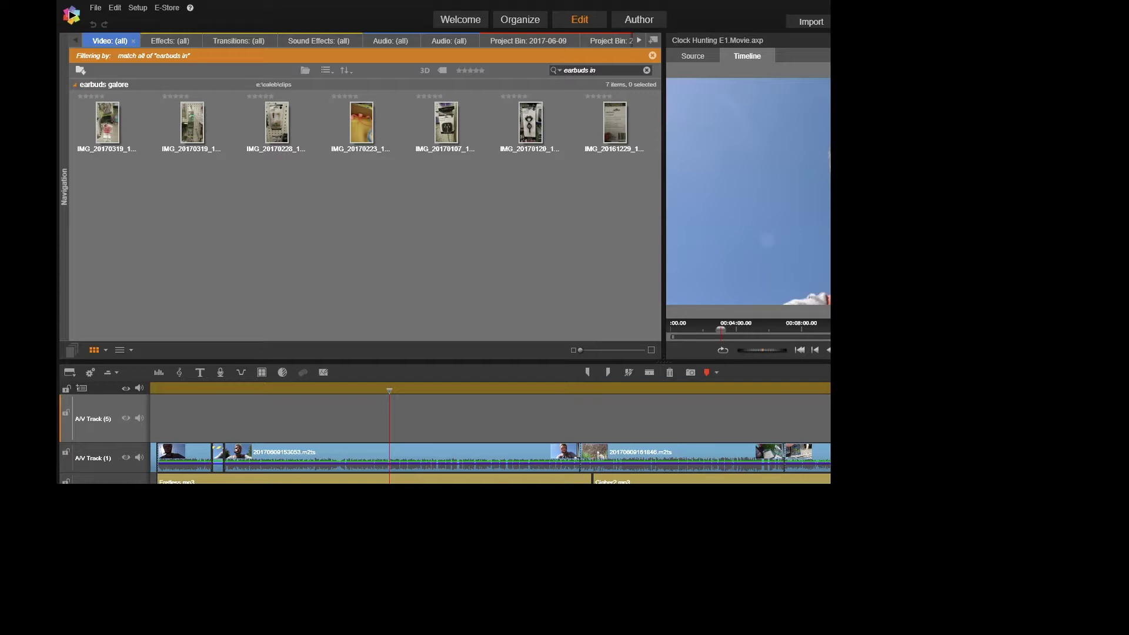
Step: Reopen the shirt blur movie and bring up its export as a Sony XAVC S file with the HD 1080/30p preset
{"action": "left_click", "coordinate": [95, 8]}
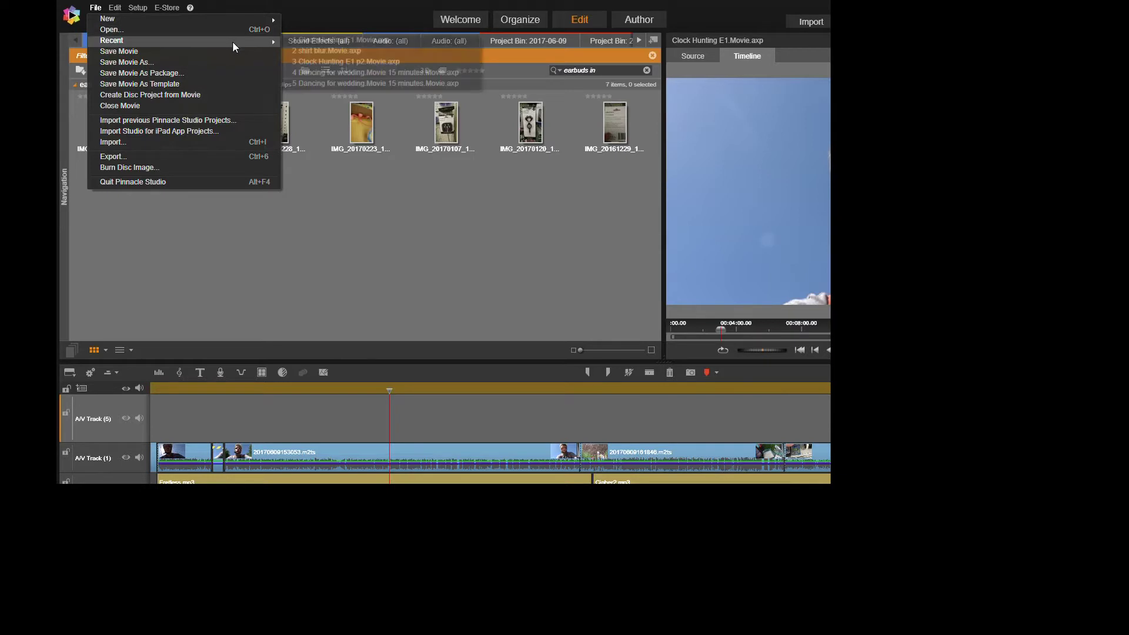
{"action": "left_click", "coordinate": [331, 182]}
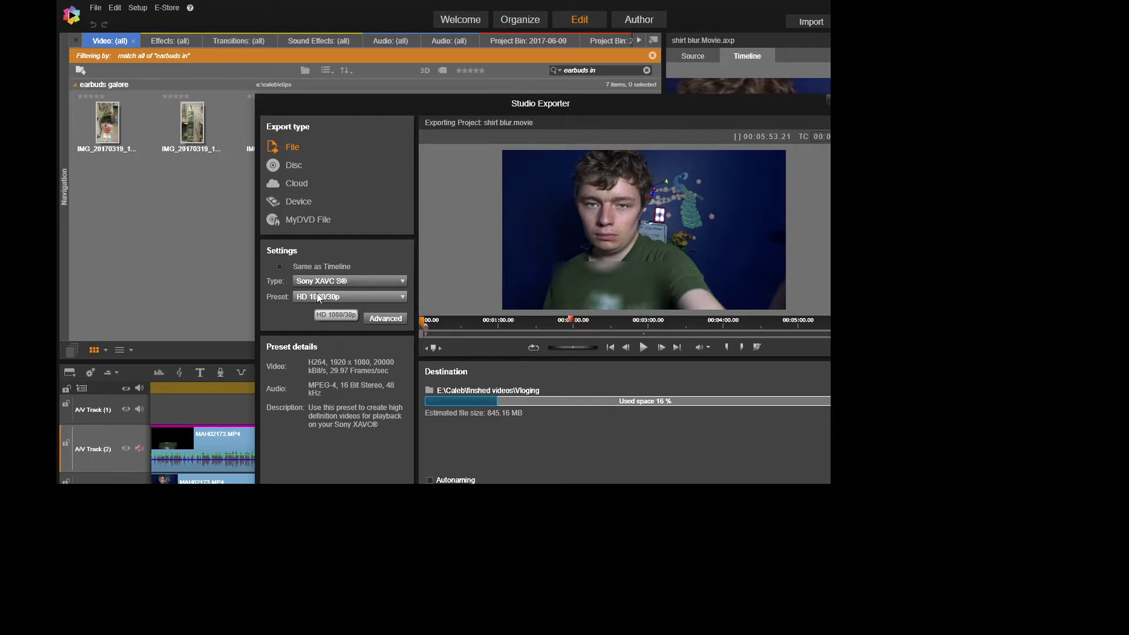
{"action": "key", "text": "alt+Tab"}
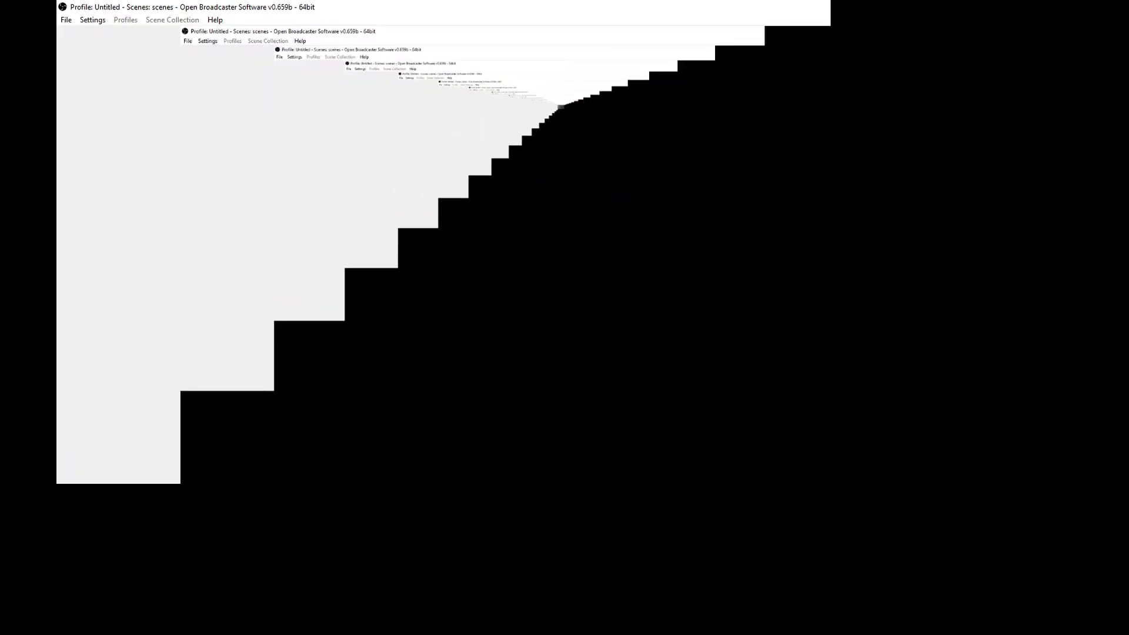
{"action": "key", "text": "alt+Tab"}
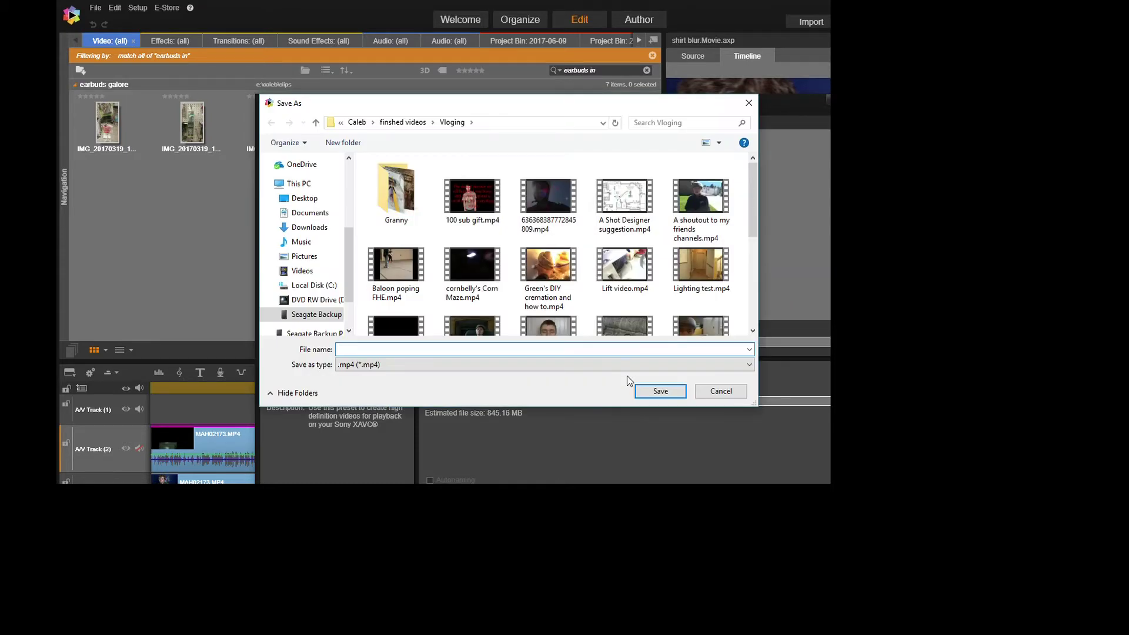
{"action": "type", "text": "ct"}
{"action": "left_click", "coordinate": [661, 395]}
{"action": "key", "text": "ctrl+shift+Escape"}
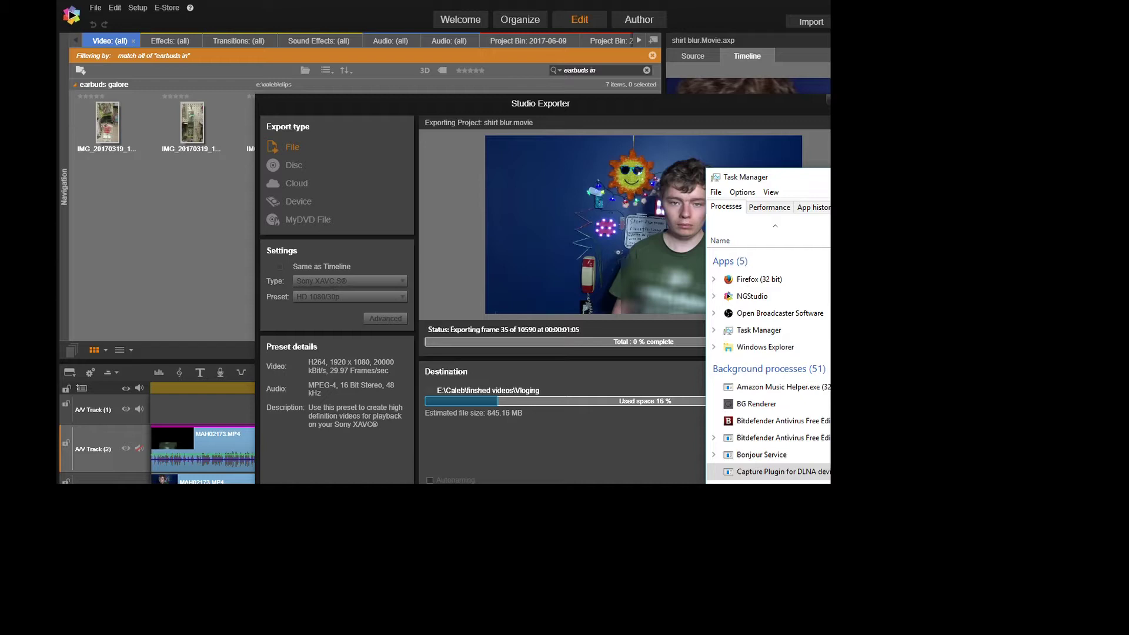
{"action": "key", "text": "Delete"}
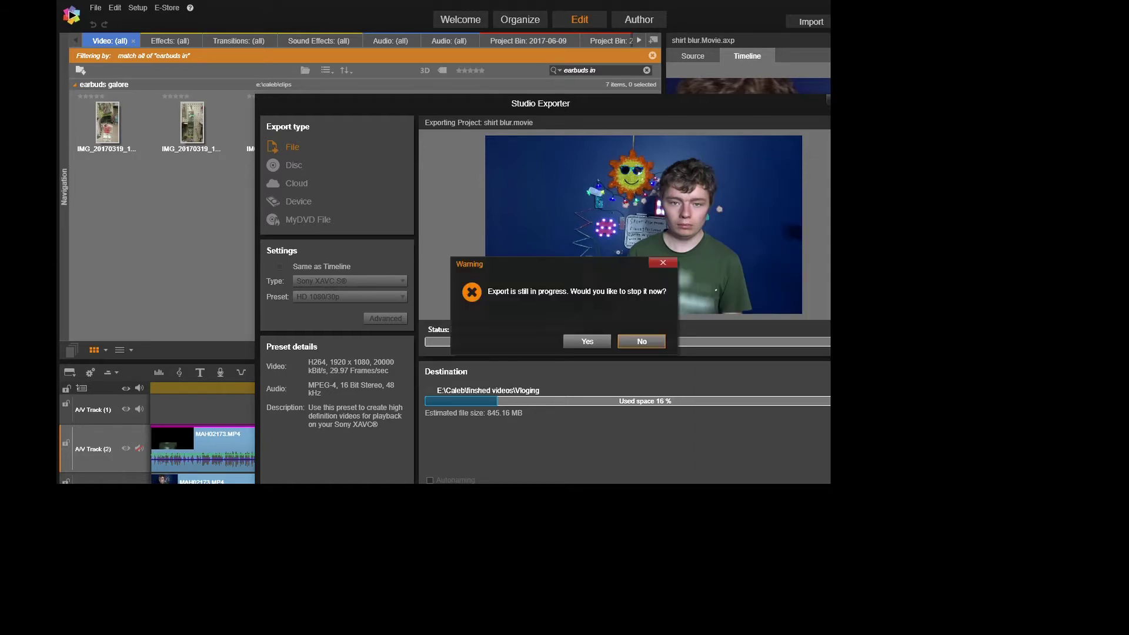
{"action": "left_click", "coordinate": [587, 342]}
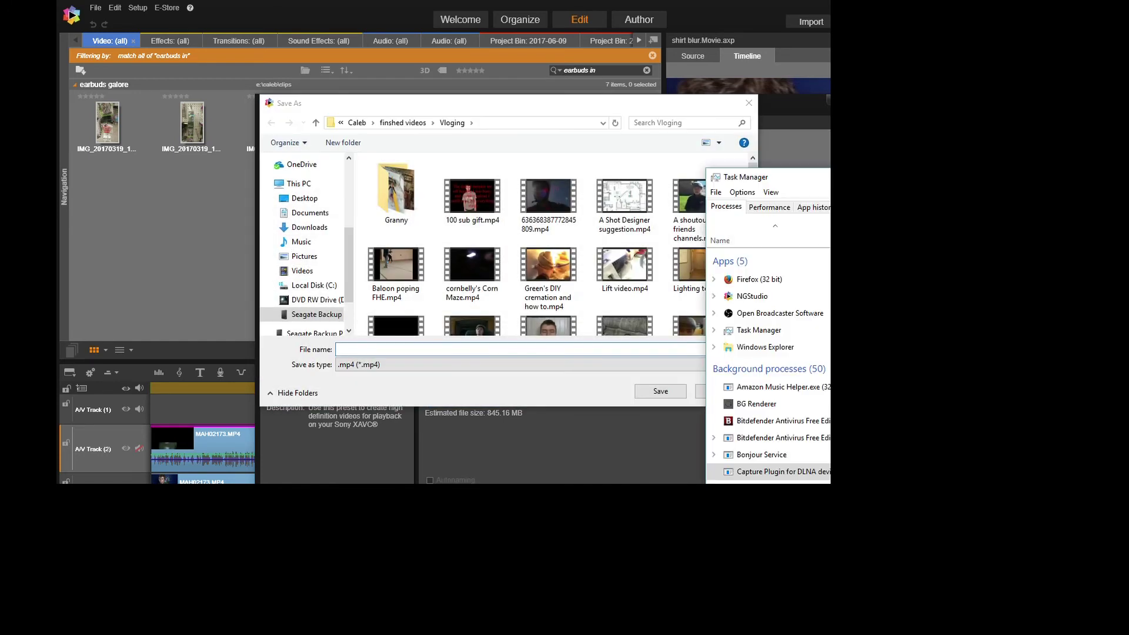
Step: Start exporting the shirt blur movie to the Vloging folder with the file name ct
{"action": "left_click", "coordinate": [549, 351]}
{"action": "type", "text": "ct"}
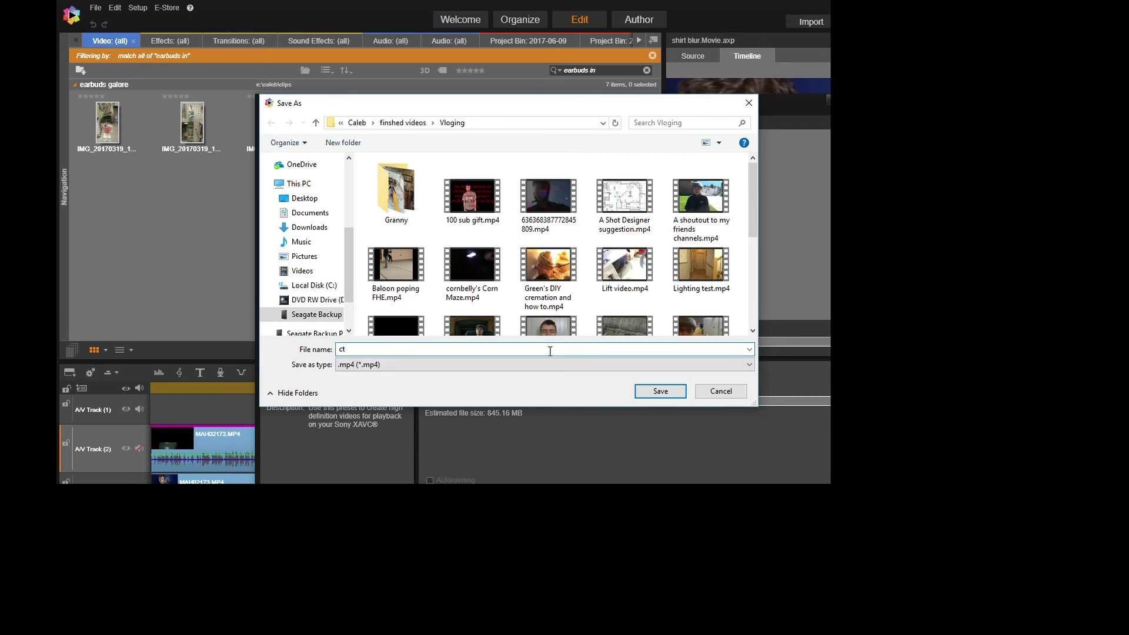
{"action": "left_click", "coordinate": [660, 391]}
Step: Show CPU performance per logical processor in Task Manager, and move its window aside to reveal the export progress
{"action": "key", "text": "ctrl+shift+Escape"}
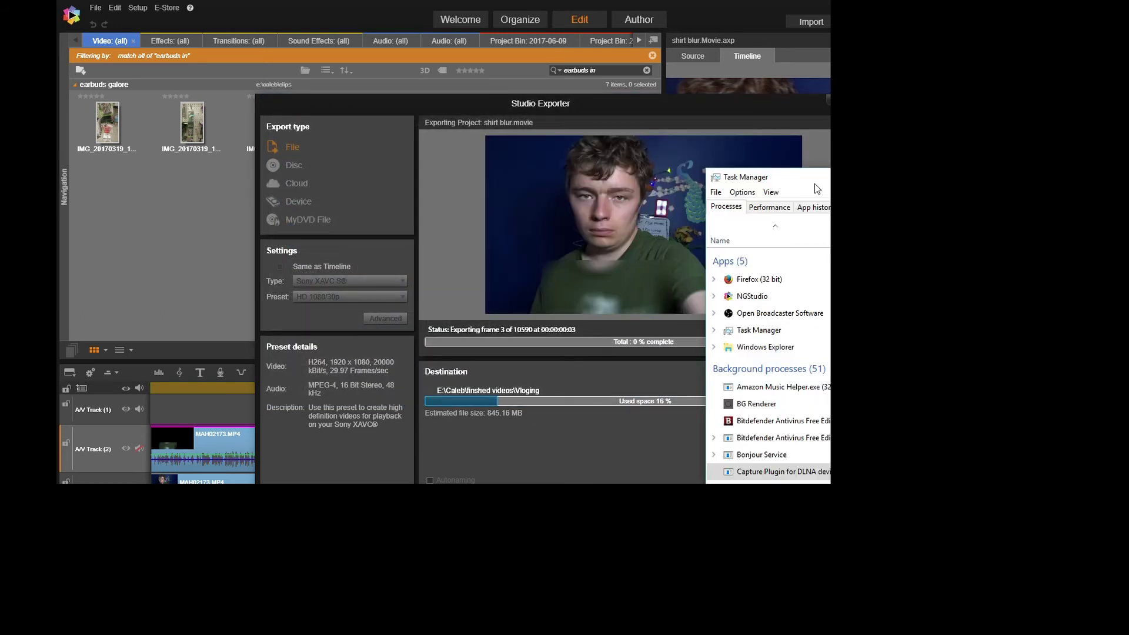
{"action": "left_click", "coordinate": [783, 208]}
{"action": "left_click_drag", "start_coordinate": [964, 176], "coordinate": [682, 185]}
{"action": "right_click", "coordinate": [677, 288]}
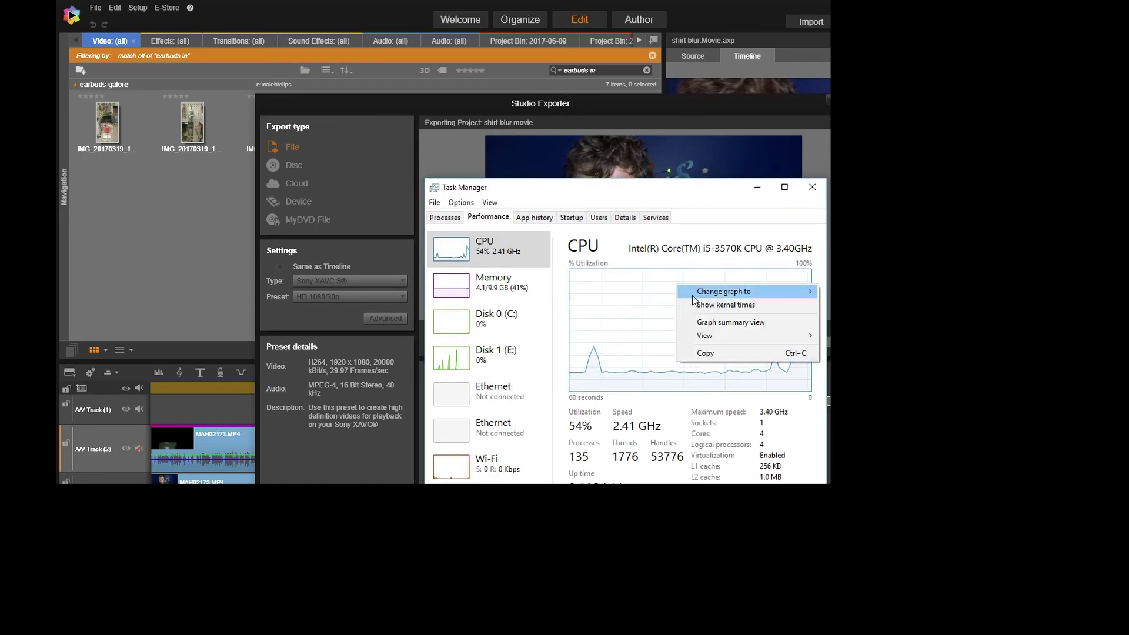
{"action": "mouse_move", "coordinate": [742, 292]}
{"action": "left_click", "coordinate": [826, 305]}
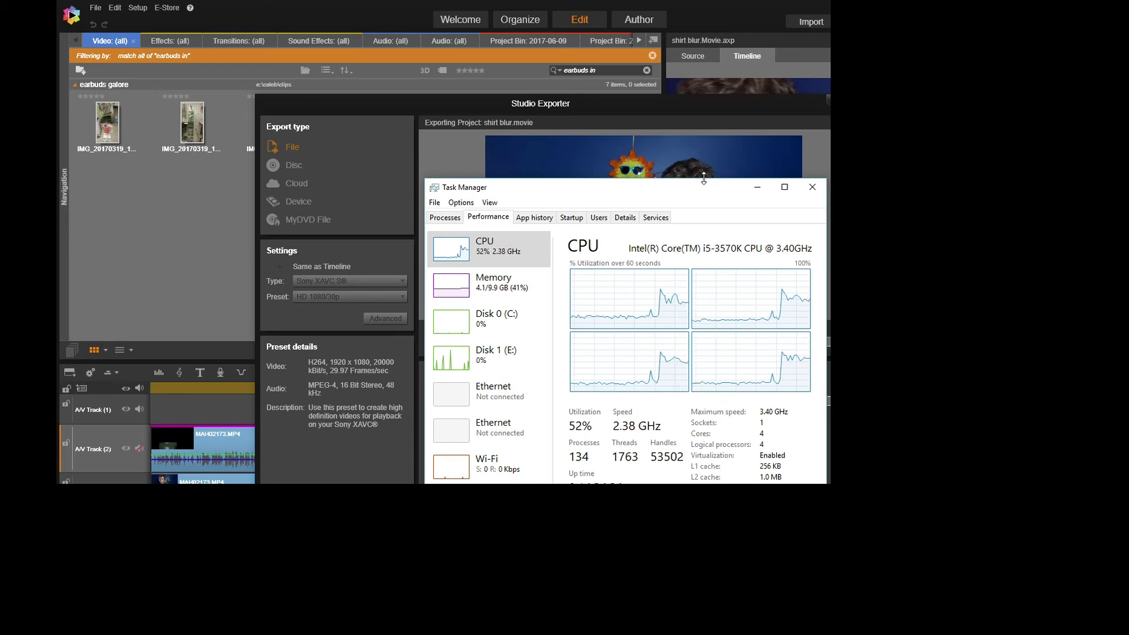
{"action": "left_click_drag", "start_coordinate": [703, 198], "coordinate": [886, 184]}
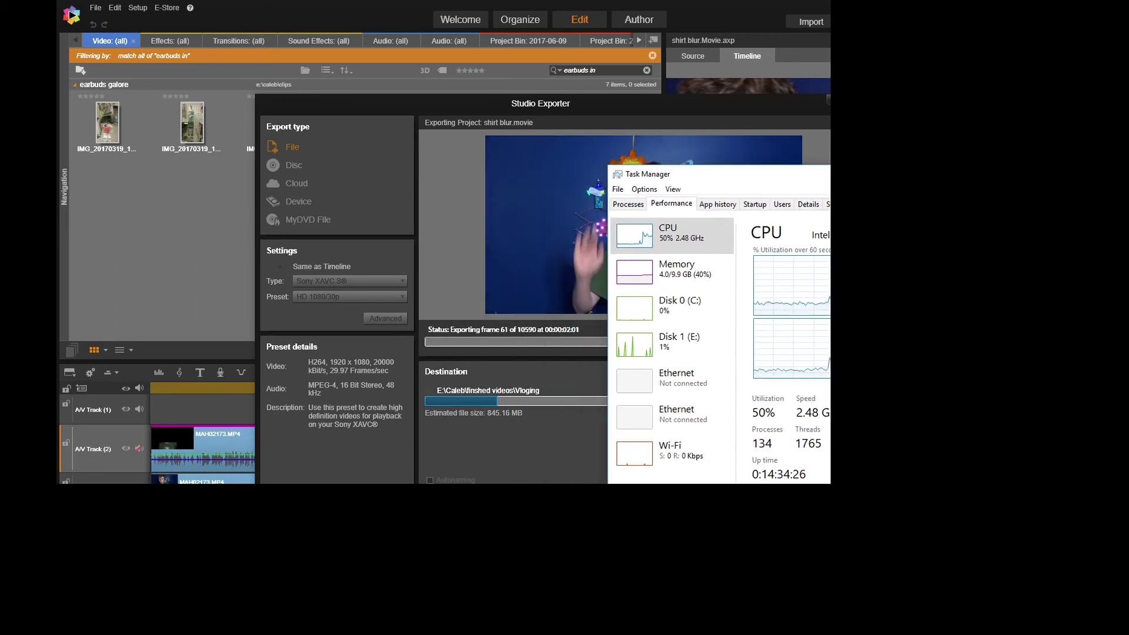